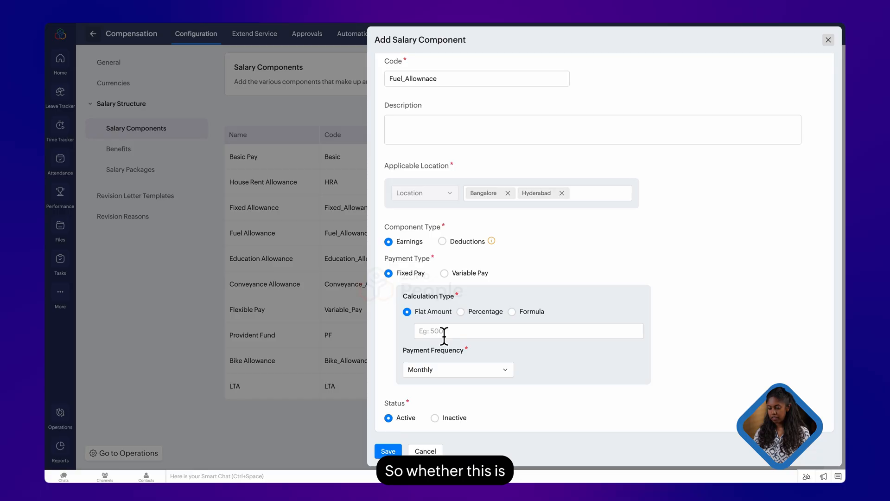
Enter 1000 as the flat amount for the fuel allowance component
text(1000)
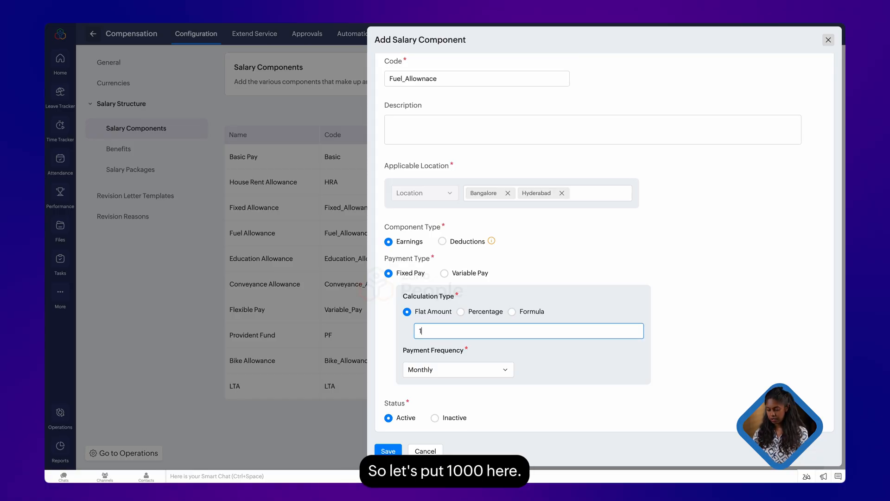
Try calculating the component as 20% of Basic and with the Formula option, and return to Flat Amount
click(461, 313)
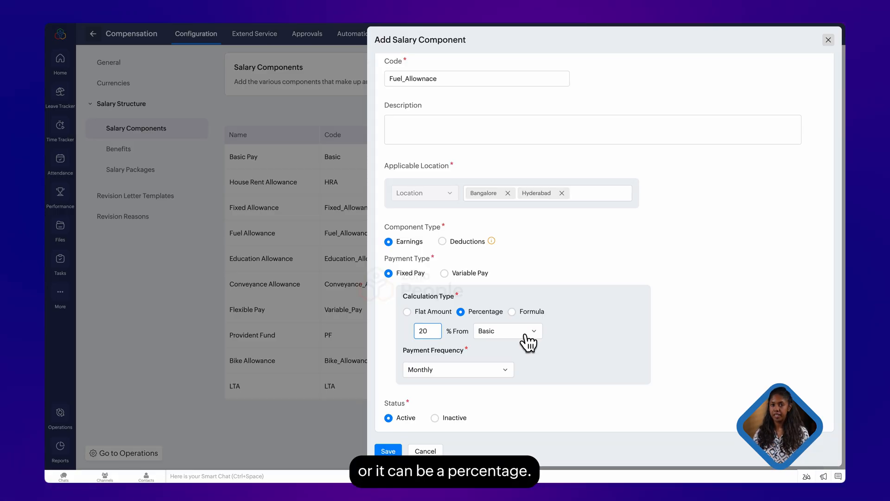
click(512, 311)
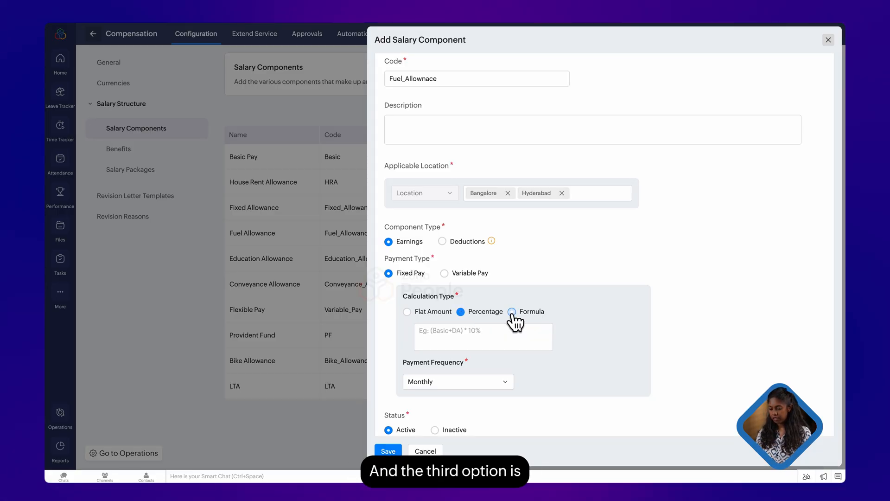
click(456, 339)
scroll(324, 139, down, 3)
scroll(325, 139, up, 3)
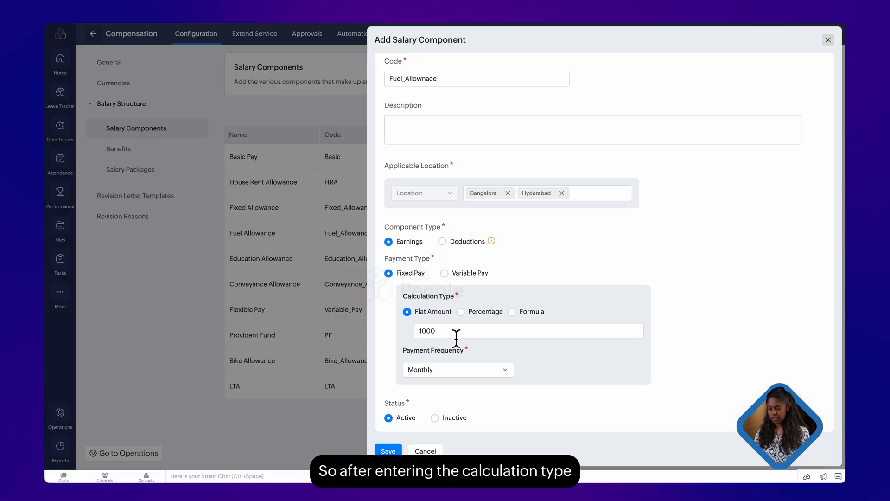
Try the Annually payment frequency, set it back to Monthly, and save the fuel allowance component
click(504, 370)
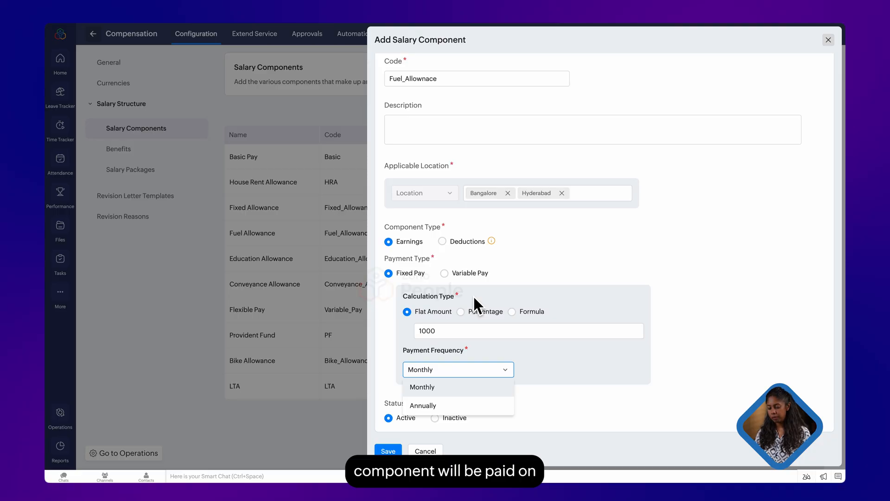
click(463, 406)
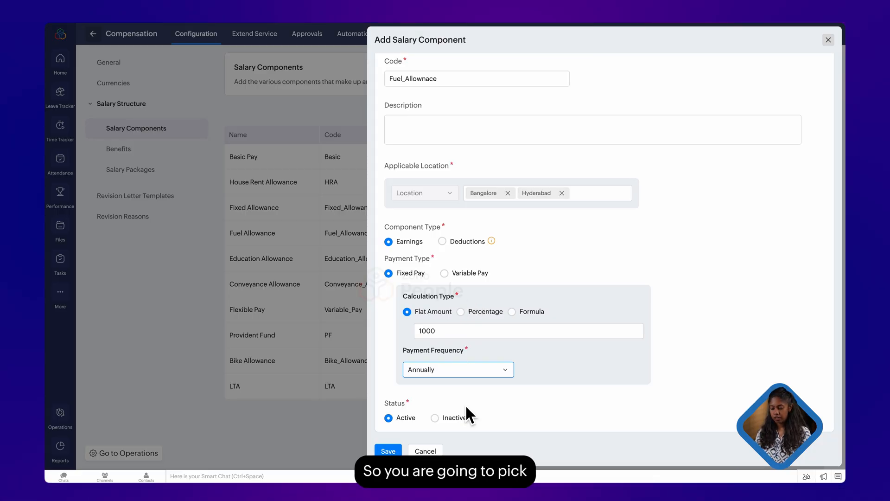
click(445, 374)
click(444, 387)
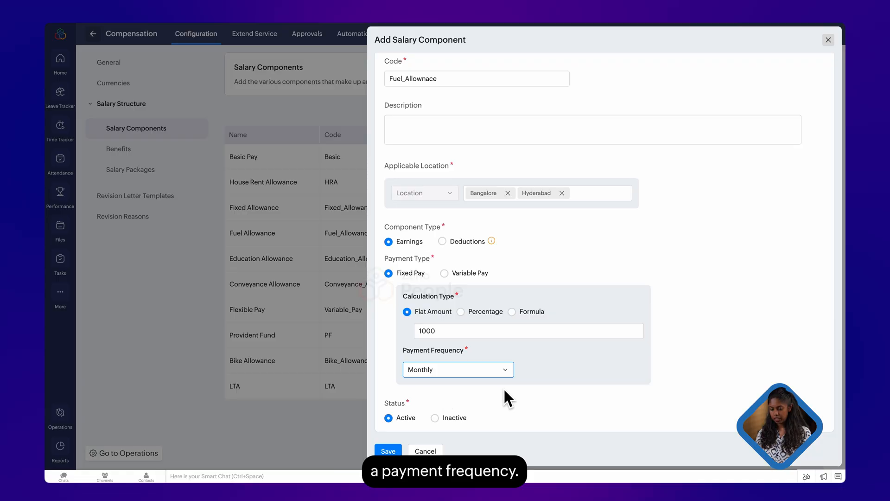
scroll(504, 390, up, 1)
click(388, 451)
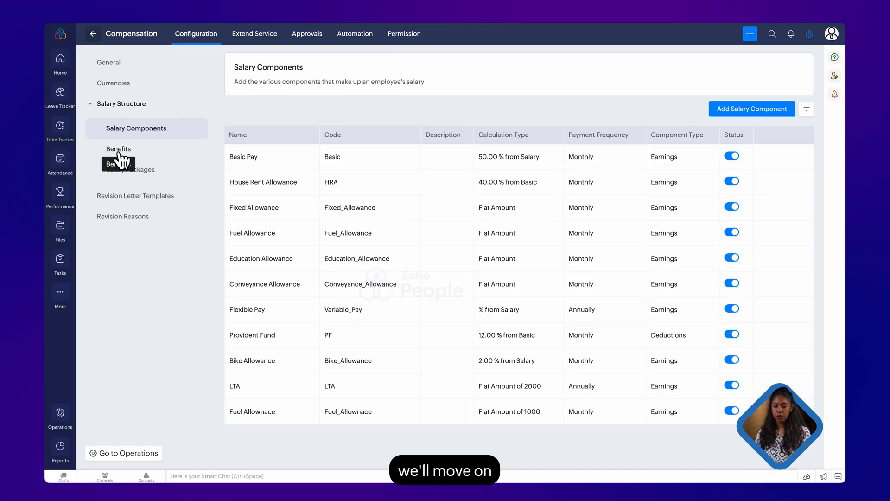
Look over the benefits and the form for adding a benefit component, and close it without saving
click(120, 153)
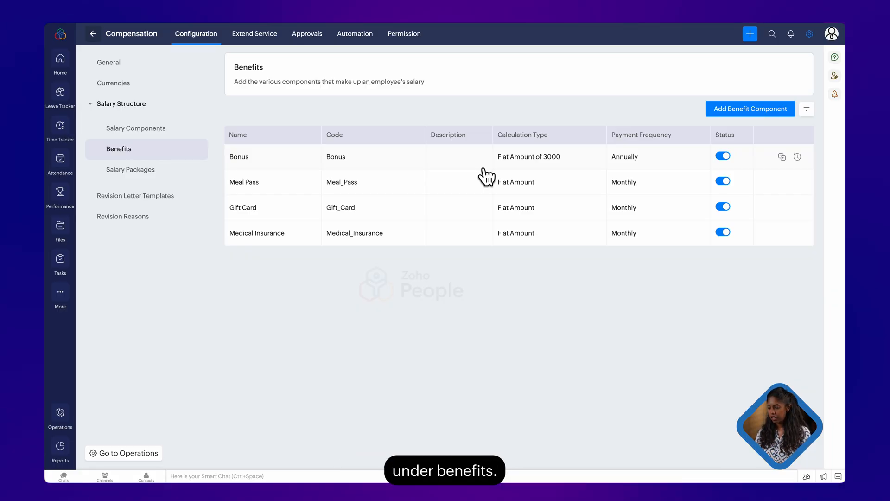
click(749, 112)
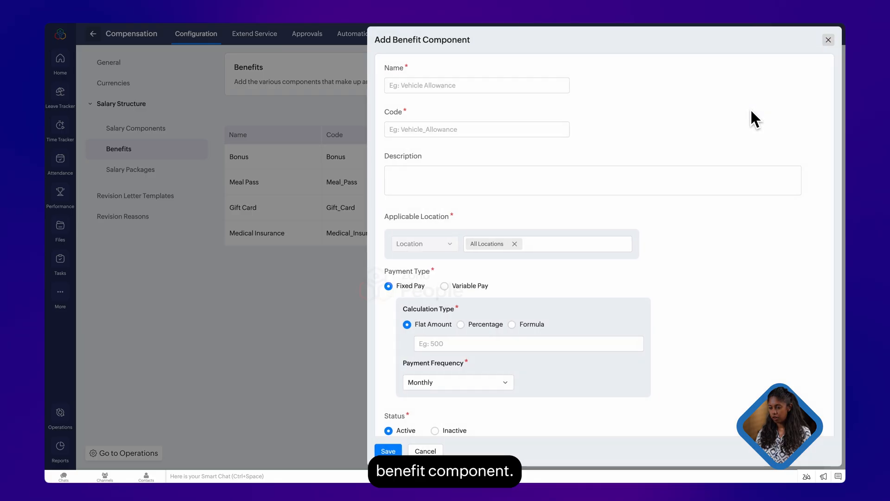
click(447, 91)
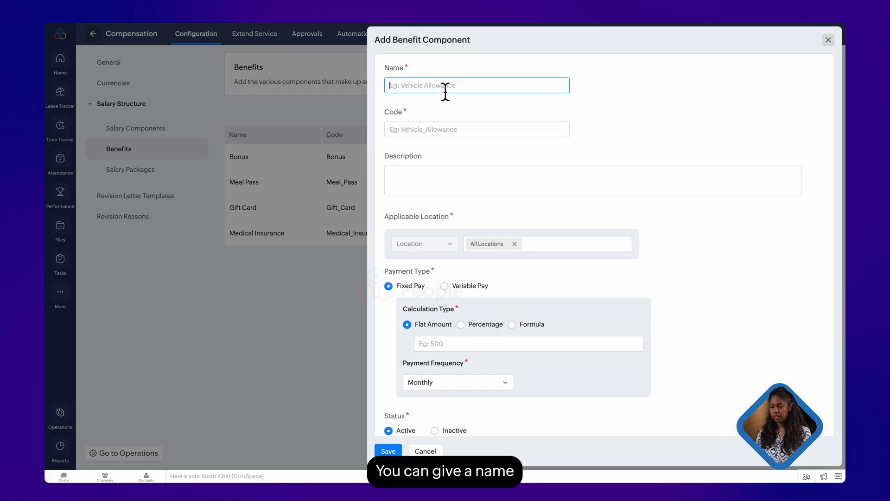
scroll(469, 187, down, 1)
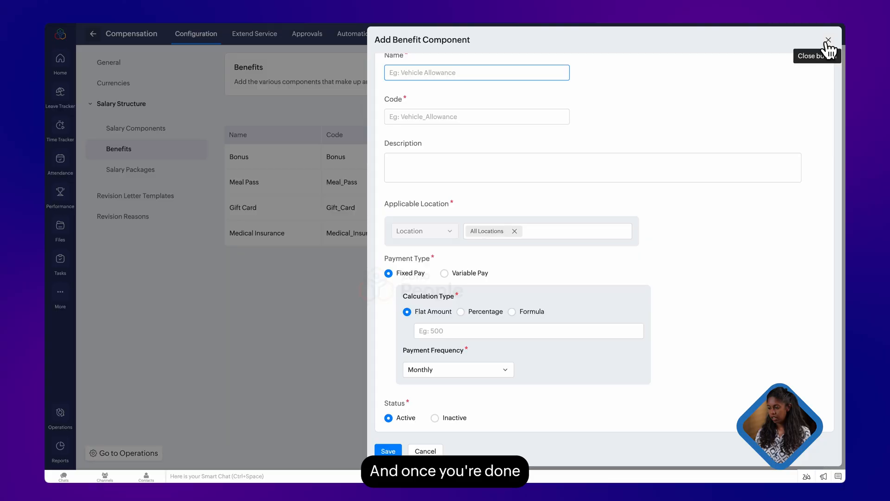
click(827, 41)
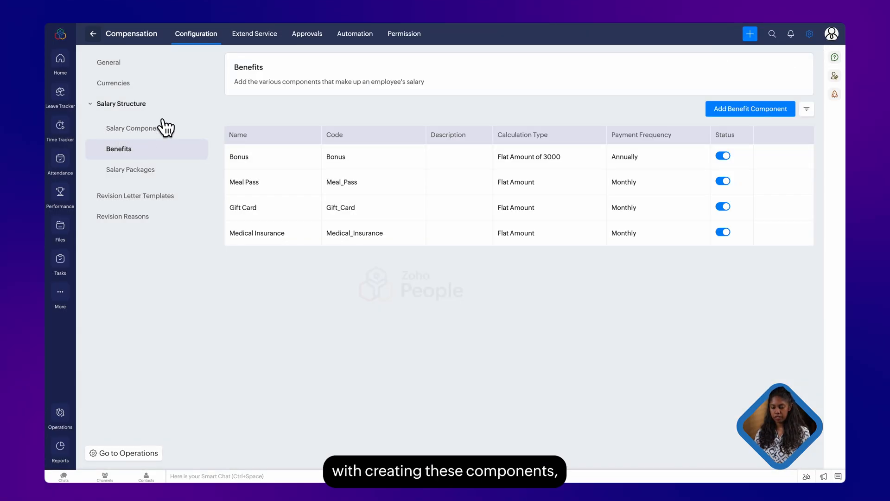
Start a new salary package with "Software Engineer" as its name and description
click(148, 172)
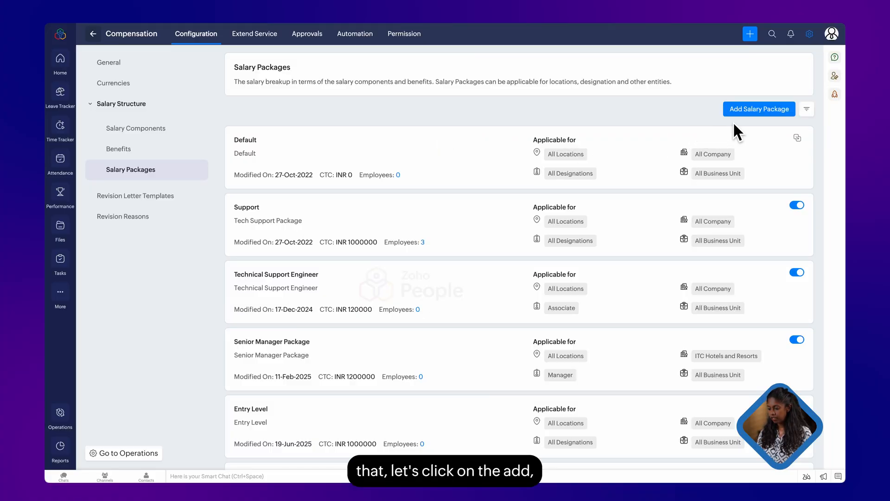
click(752, 111)
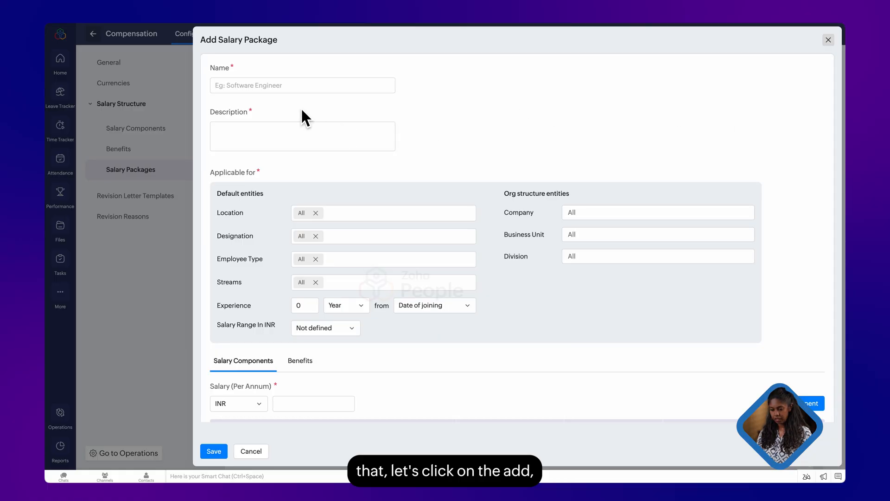
click(252, 87)
text(Software Engineer)
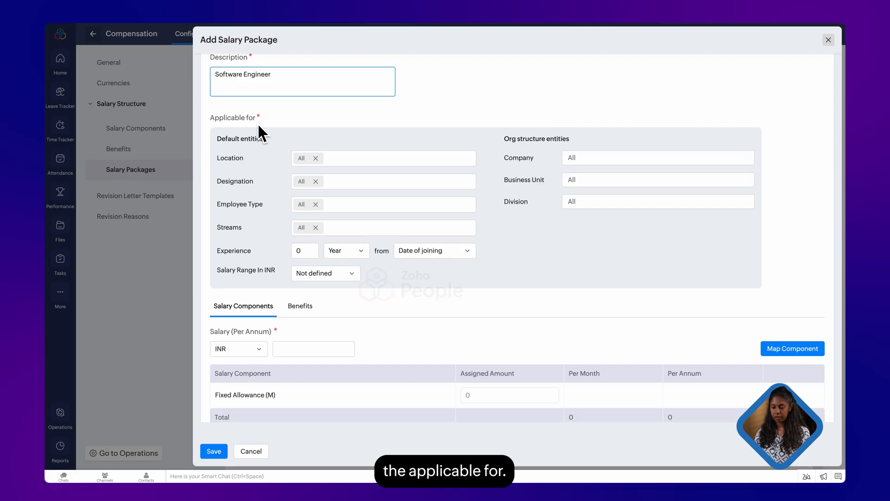
Make the package applicable to the Sr.Java Developer designation with 10 years of experience from the date of joining
click(316, 181)
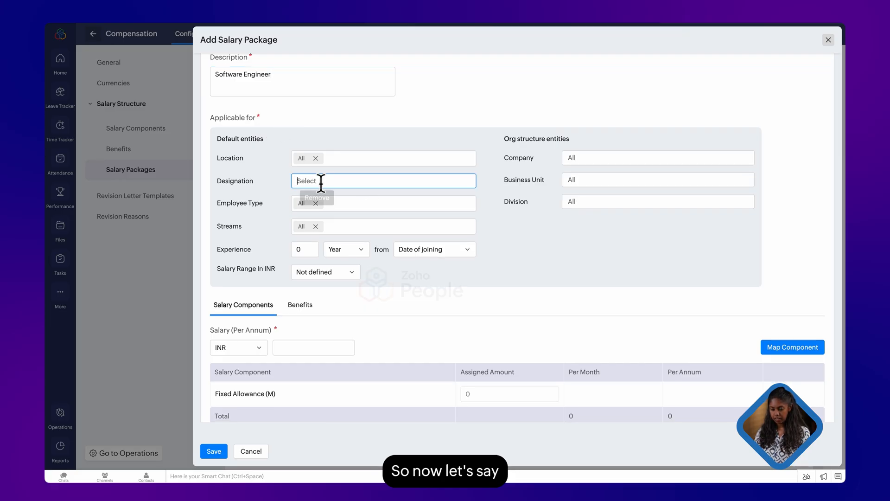
click(320, 181)
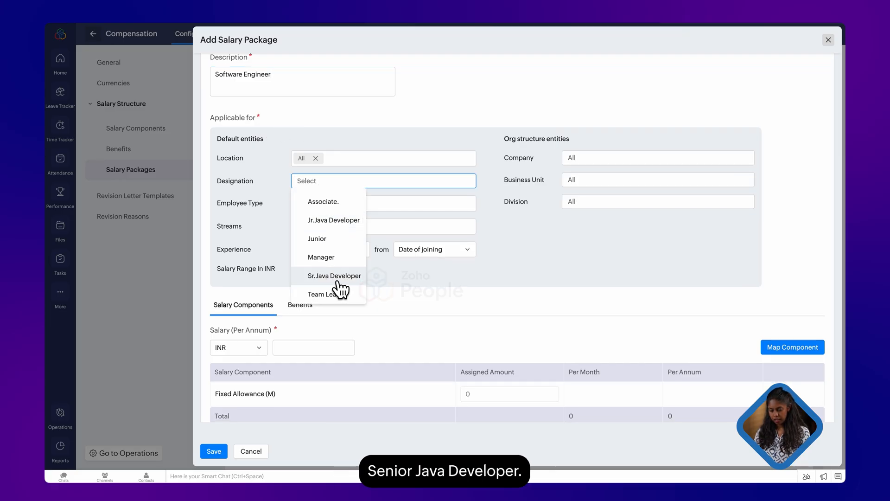
click(337, 277)
click(423, 285)
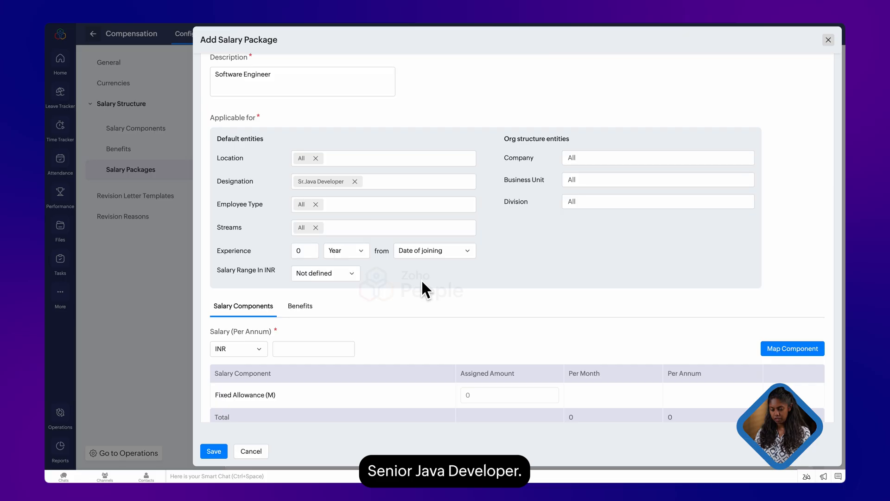
click(316, 254)
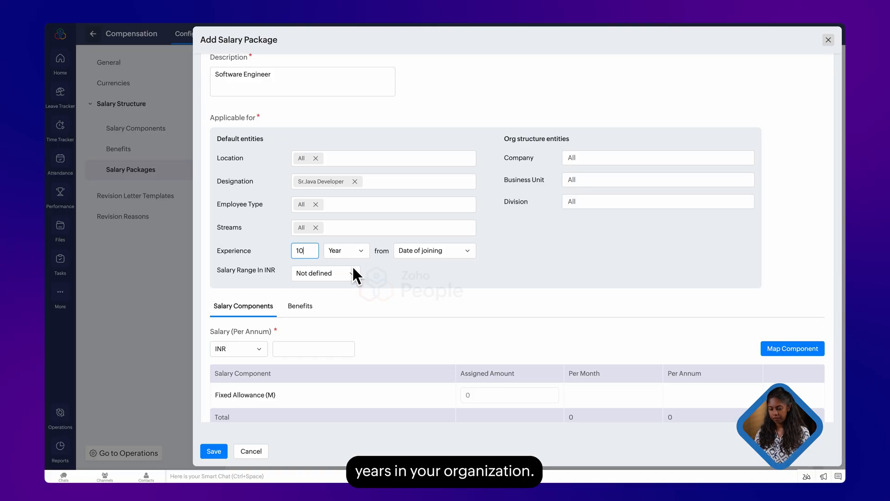
Set the package's annual salary to 12000000 in INR
scroll(405, 302, down, 1)
click(250, 332)
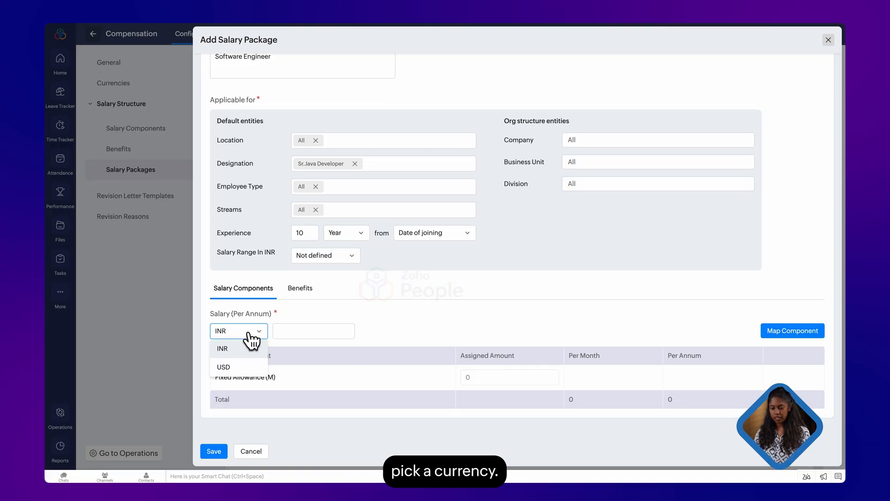
click(247, 352)
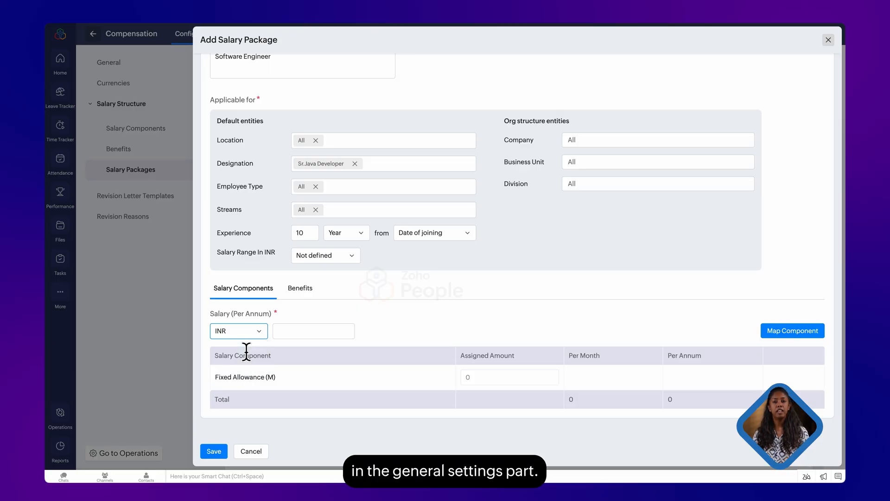
click(303, 336)
text(12000000)
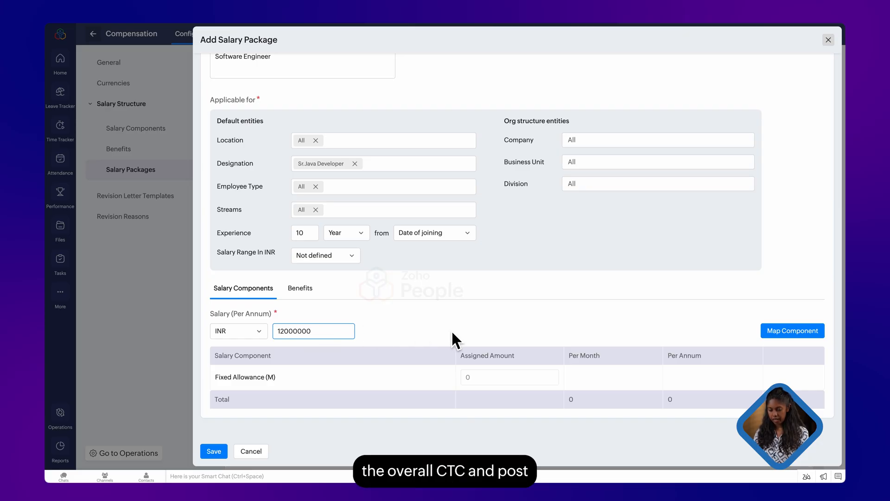
Map Conveyance Allowance at 0 and Basic Pay at 50% of salary to the package's salary components
click(779, 332)
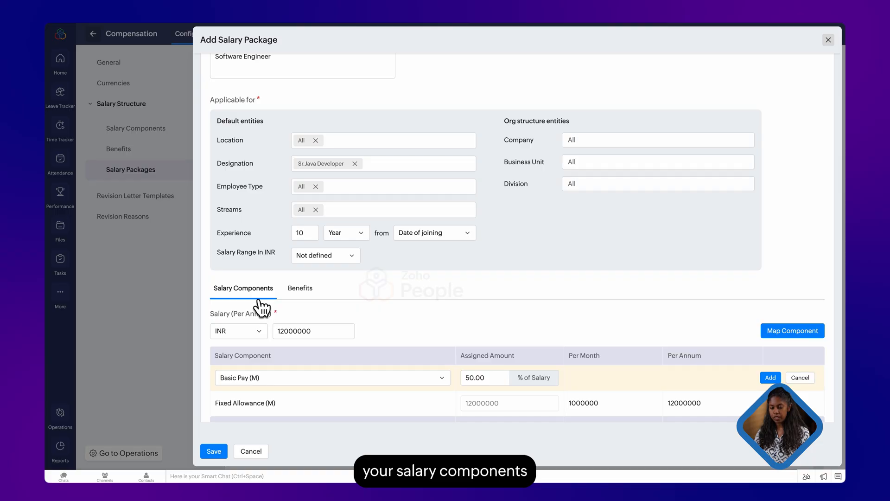
scroll(355, 375, down, 1)
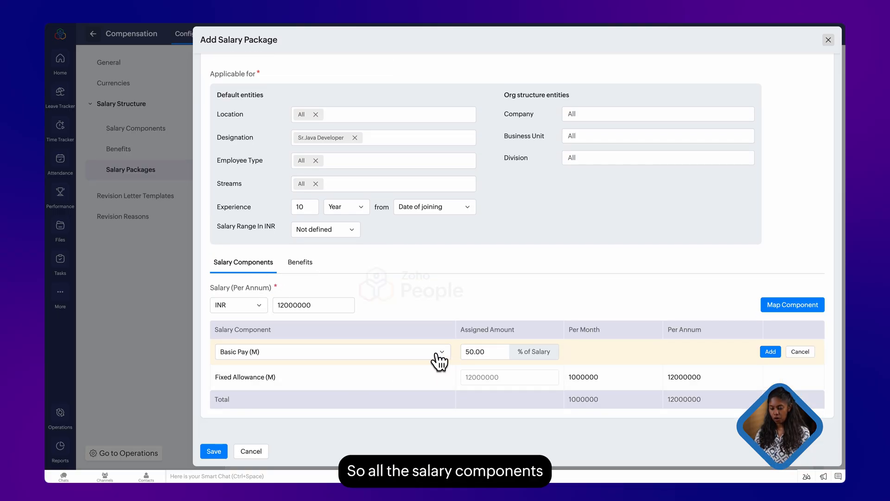
click(442, 354)
click(294, 239)
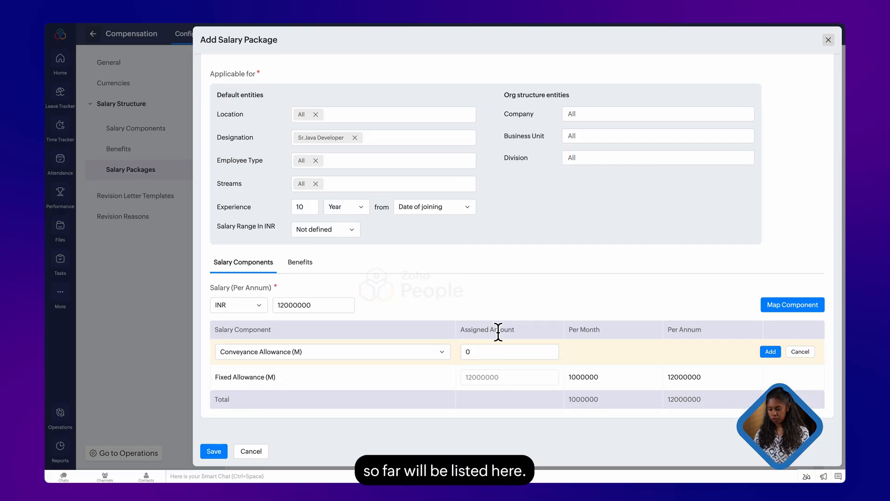
click(771, 352)
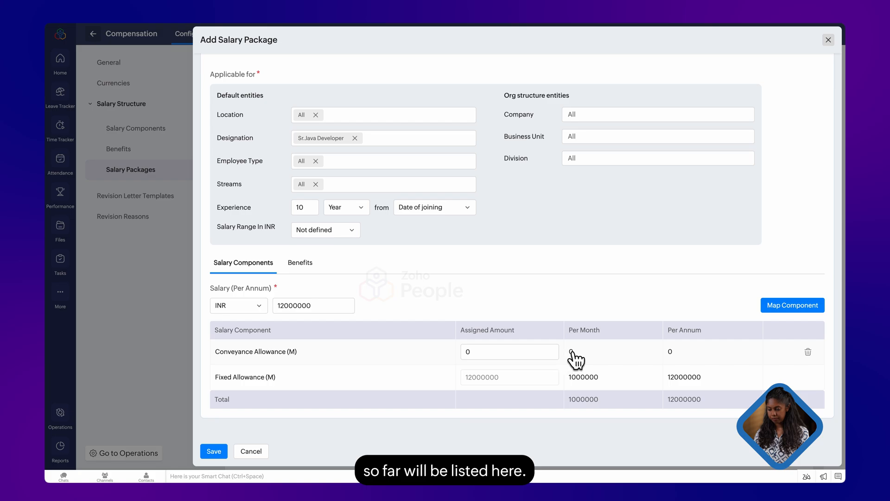
click(772, 306)
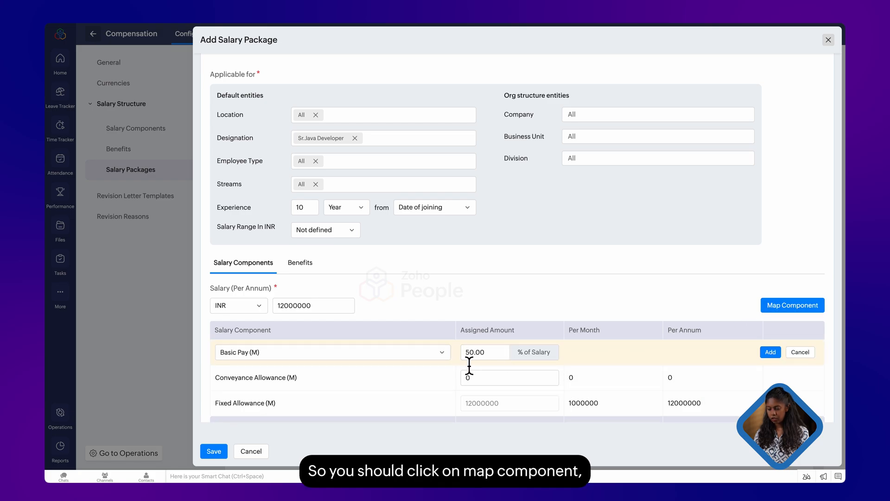
click(771, 352)
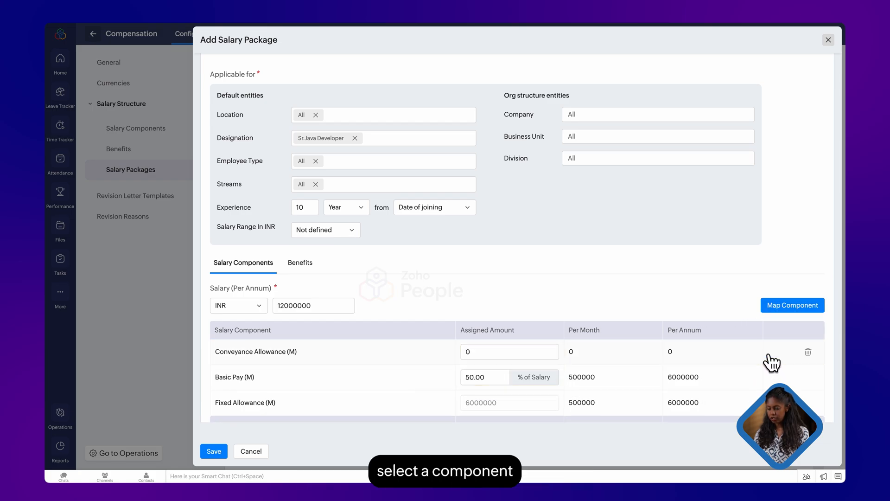
scroll(562, 389, down, 1)
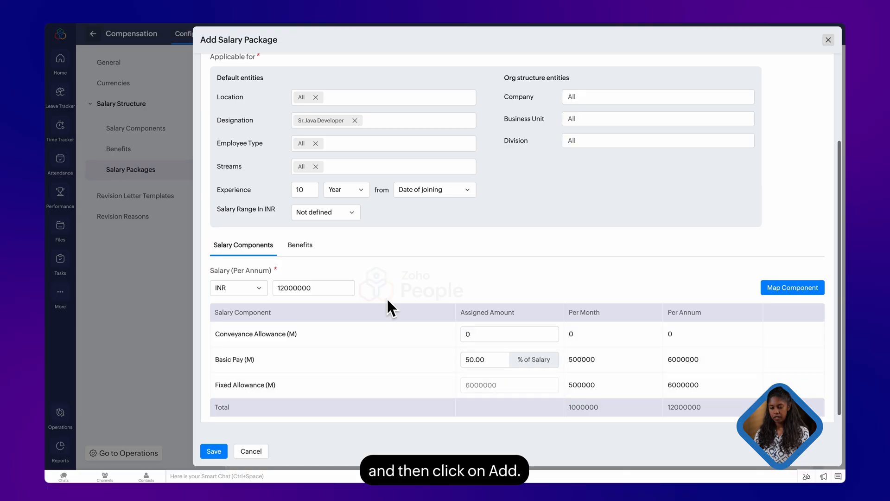
Map the Bonus benefit at 3000 and Meal Pass at 500 to the package, and save it
click(302, 247)
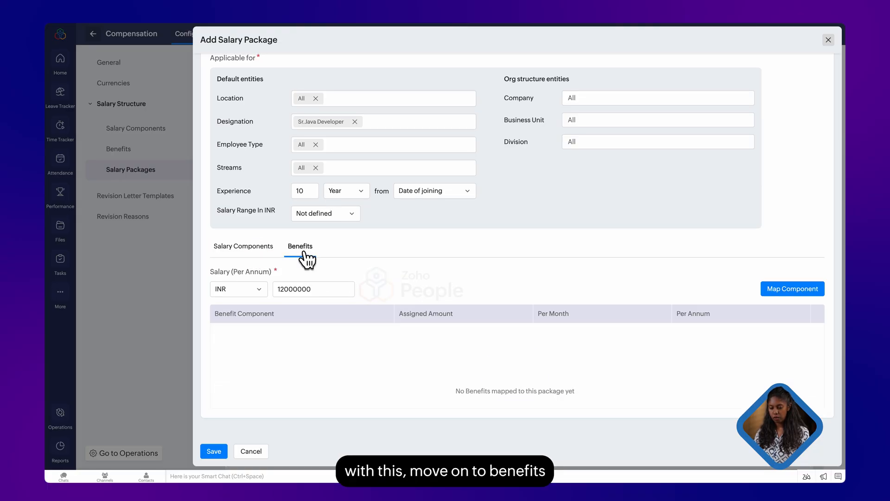
click(791, 289)
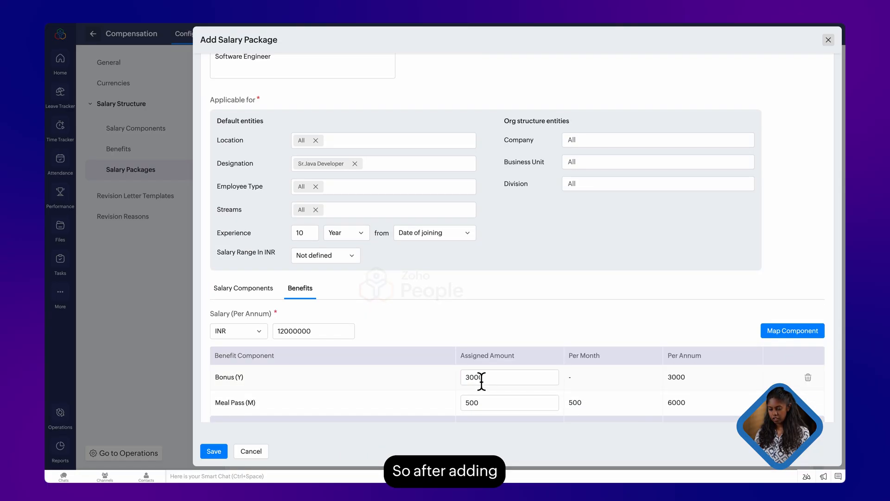
scroll(269, 293, down, 2)
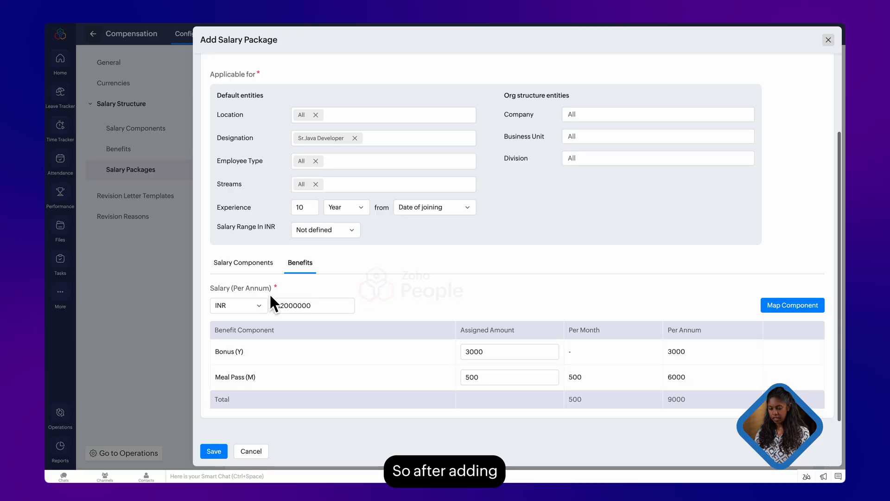
scroll(252, 255, up, 4)
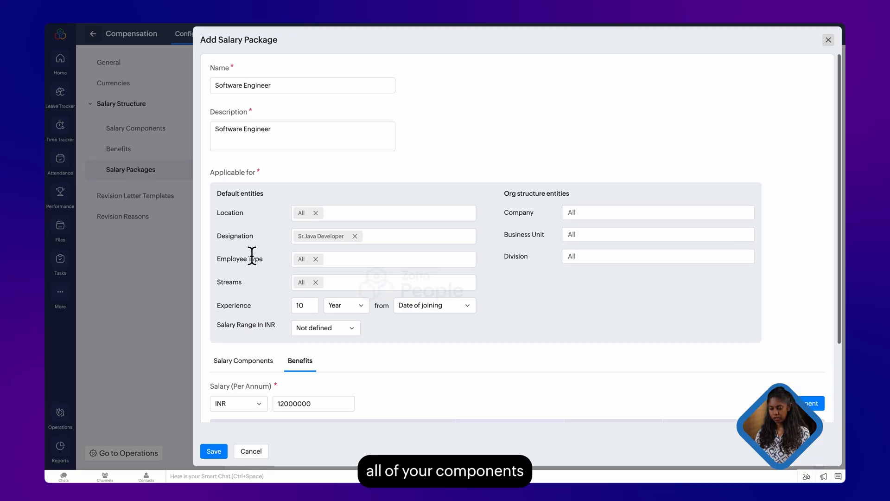
click(214, 450)
scroll(374, 364, down, 3)
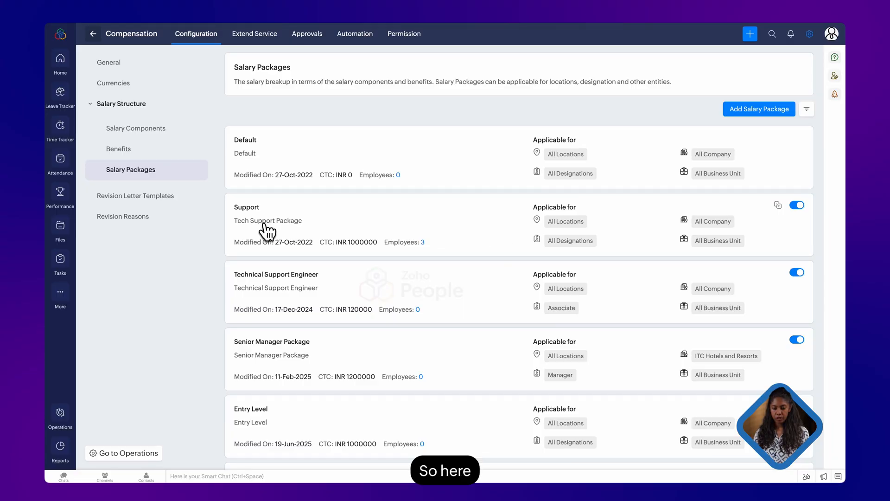
Add a revision letter template named Salary Revision Letter and look through the Creative Writing and Human Resources gallery categories
click(139, 197)
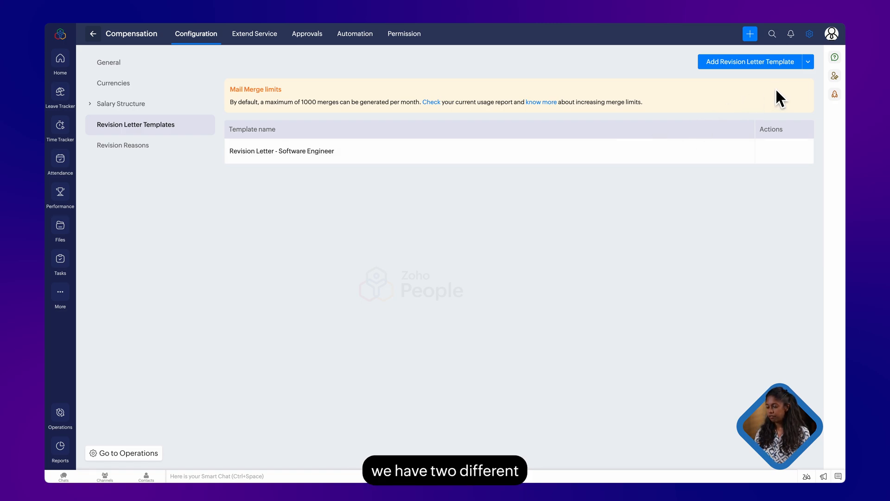
click(808, 61)
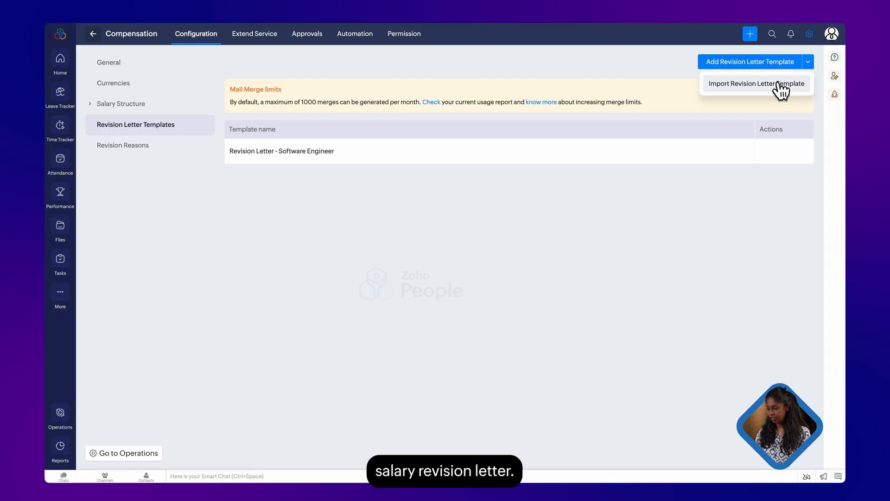
click(650, 71)
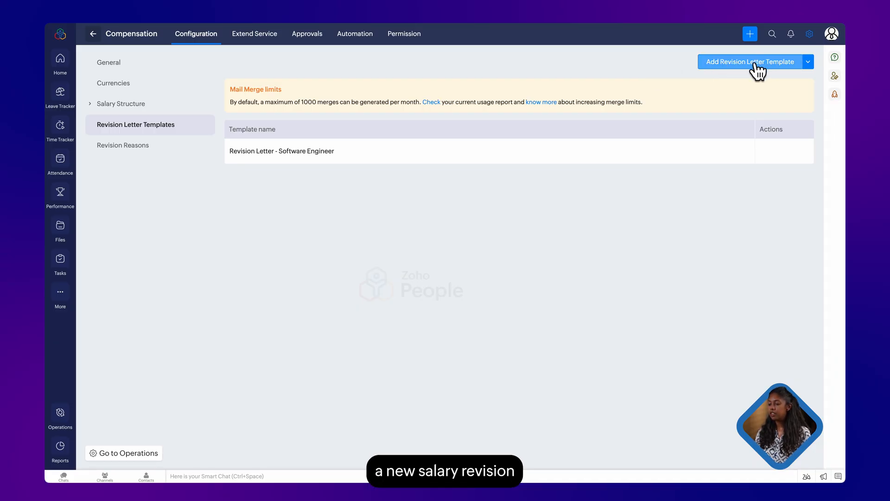
click(727, 65)
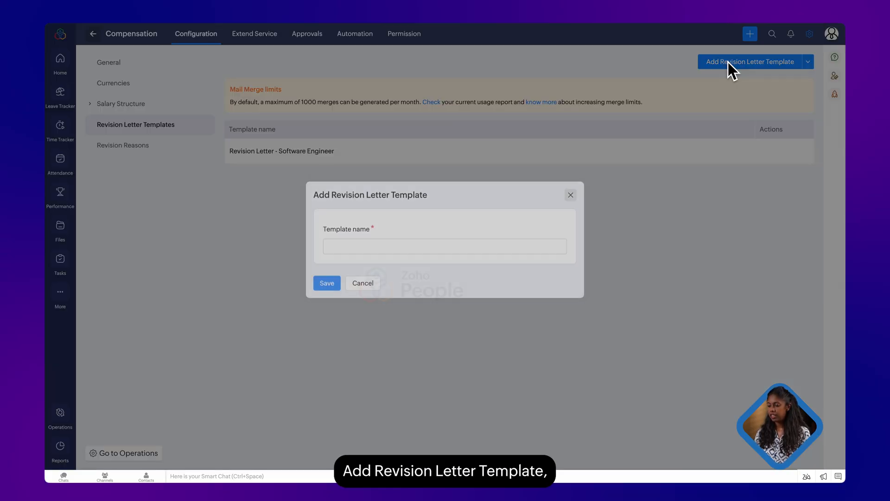
click(373, 258)
text(Test)
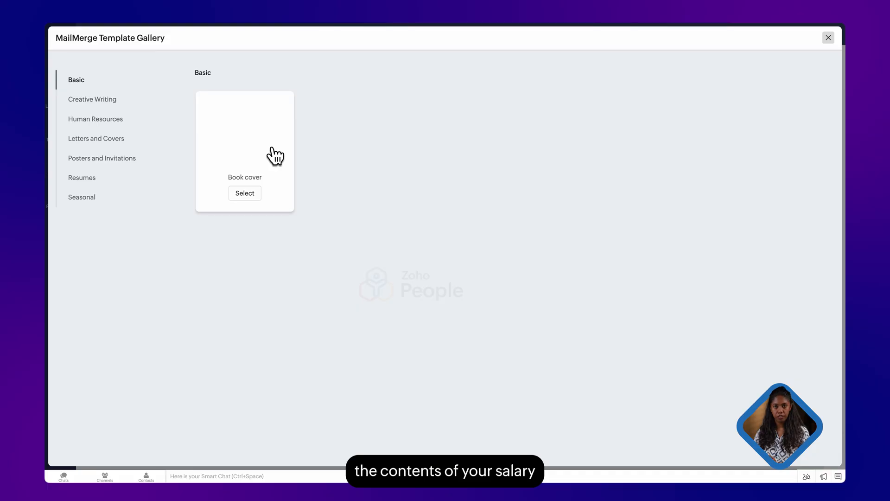
click(100, 99)
click(121, 119)
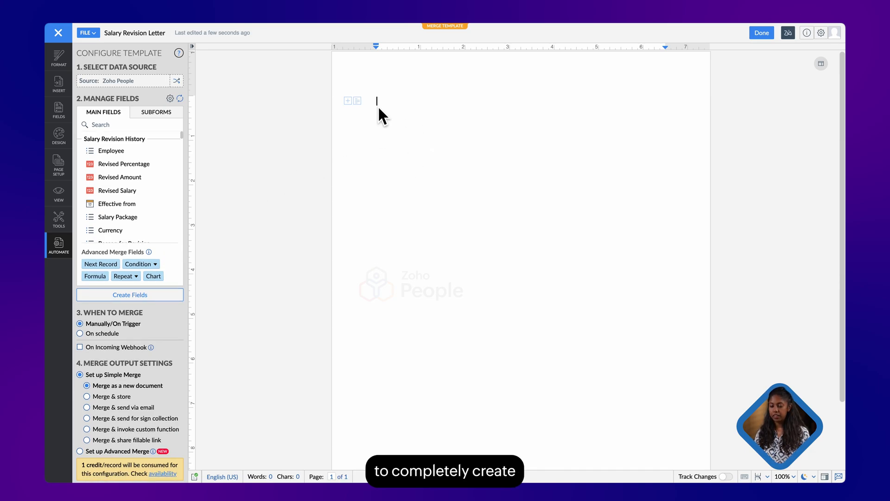
Write the greeting "Dear" followed by the Employee merge field and a comma in the blank letter, and finish the template
text(Dear)
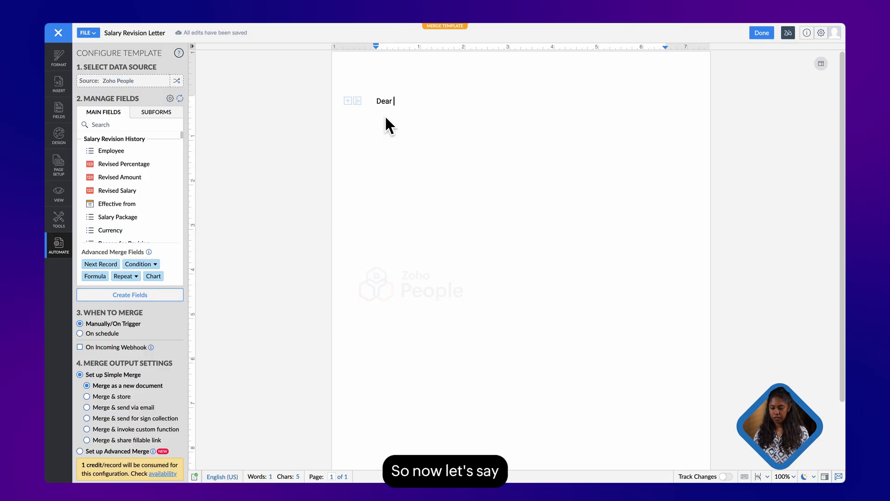
click(126, 152)
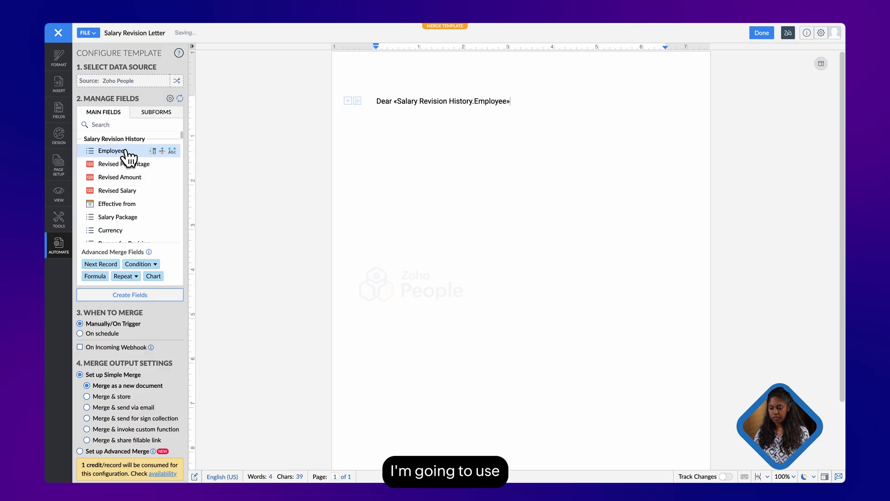
text(,)
key(Return)
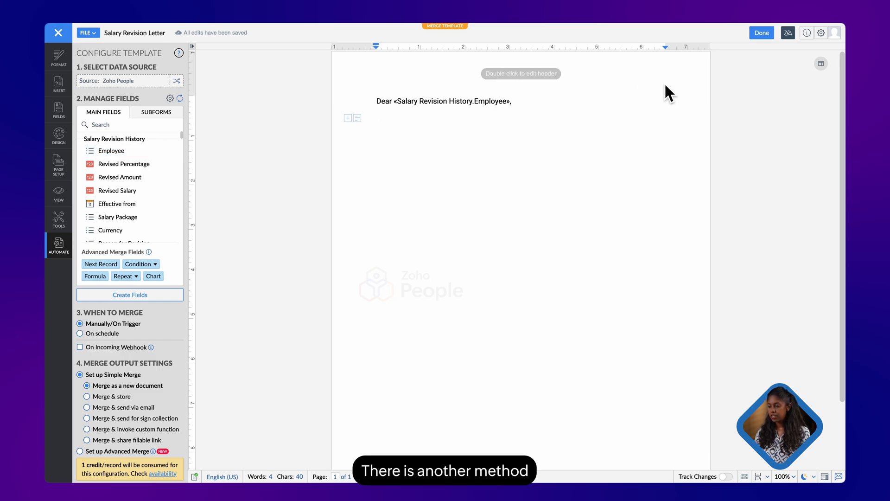
click(759, 31)
click(441, 281)
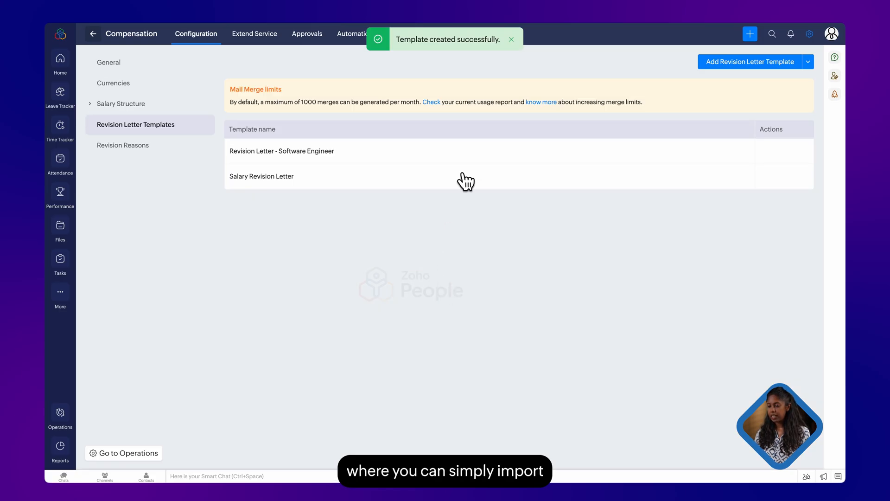
Open the form for importing a revision letter template
click(808, 62)
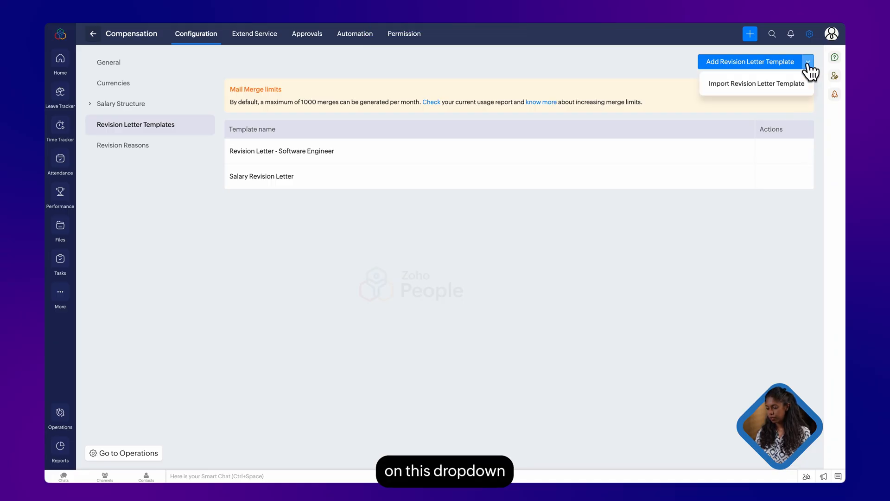
click(762, 86)
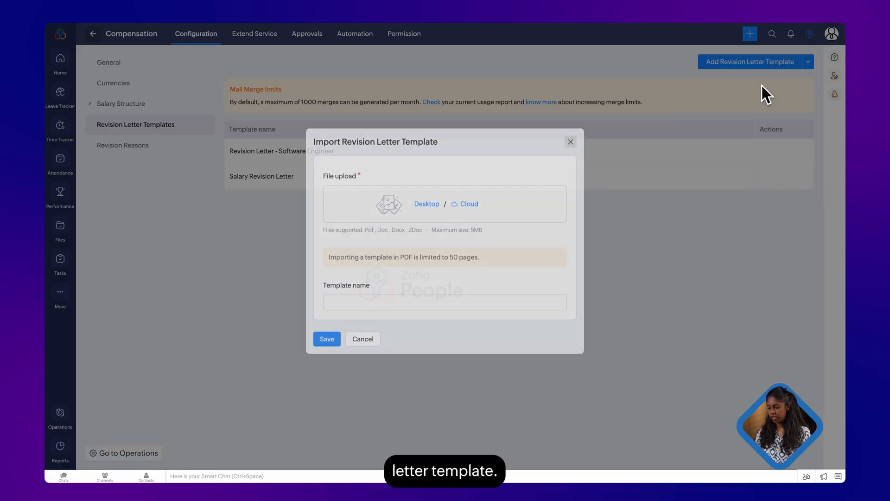
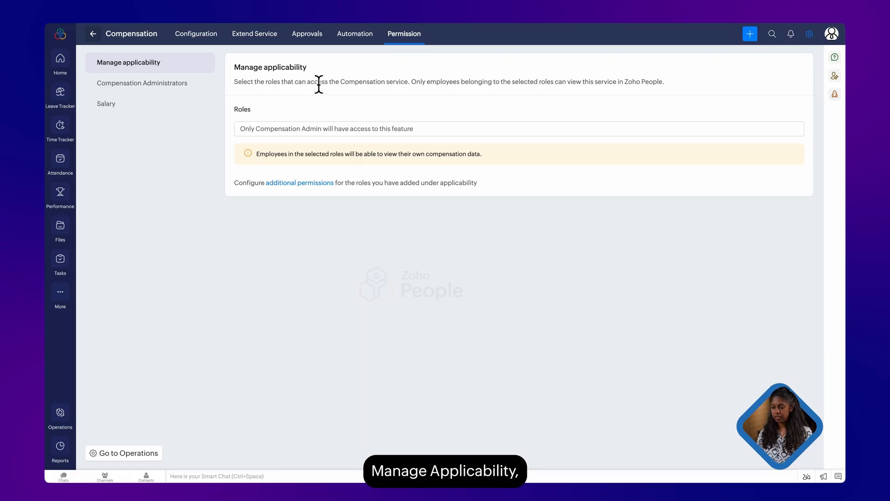
Grant the Team member, Manager and Admin roles access to the Compensation service, and save the applicability
click(324, 138)
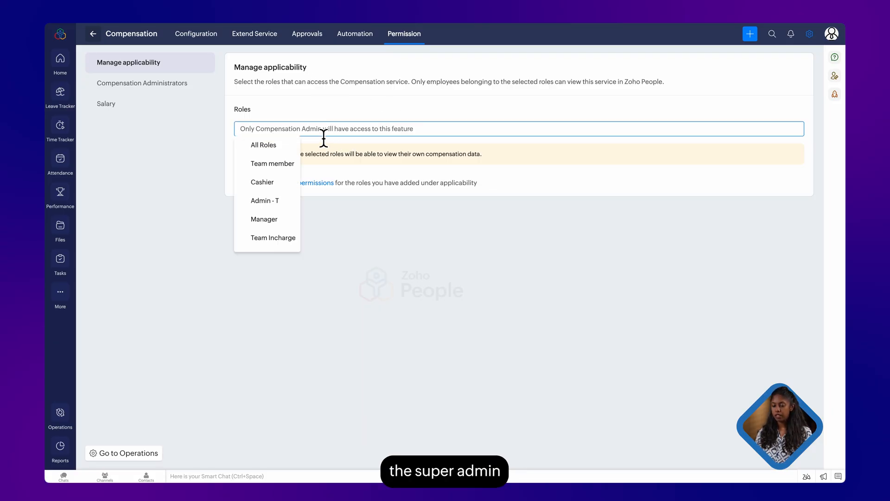
scroll(271, 184, down, 1)
scroll(271, 184, up, 1)
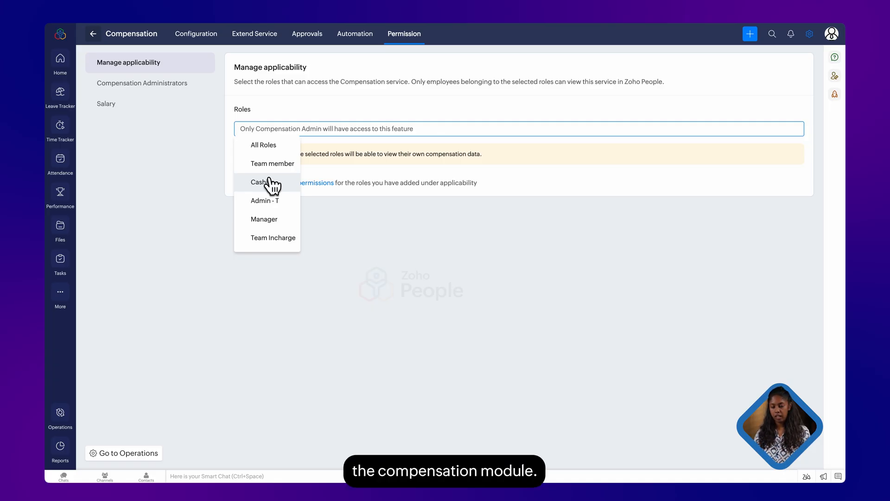
click(264, 165)
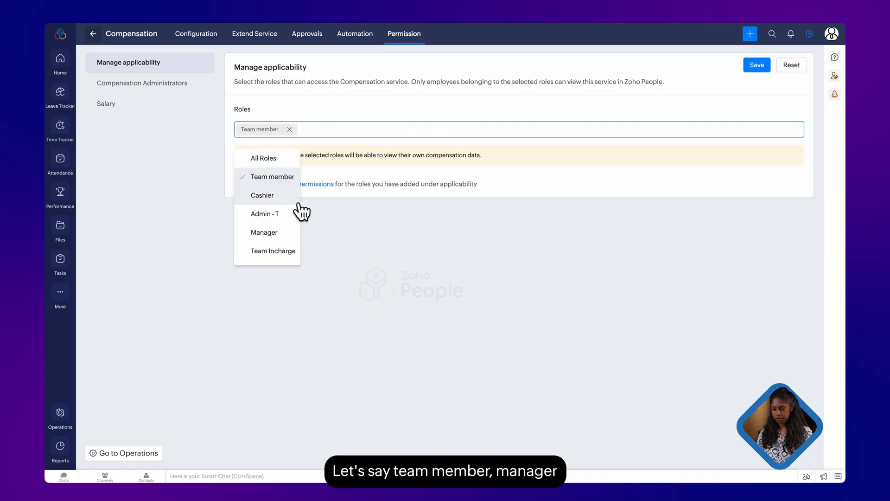
click(273, 232)
scroll(276, 239, down, 2)
click(264, 242)
click(757, 65)
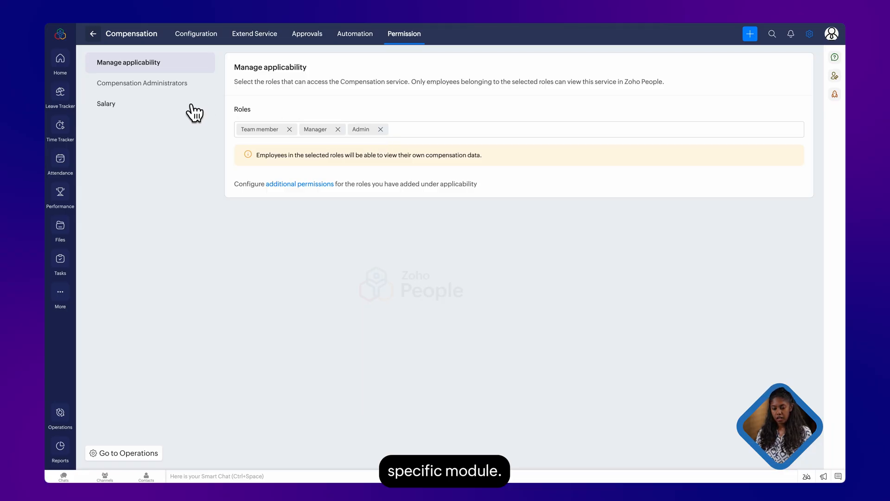
Add the preselected team member as a compensation administrator with Settings and Data permissions for All Locations, and save
click(122, 86)
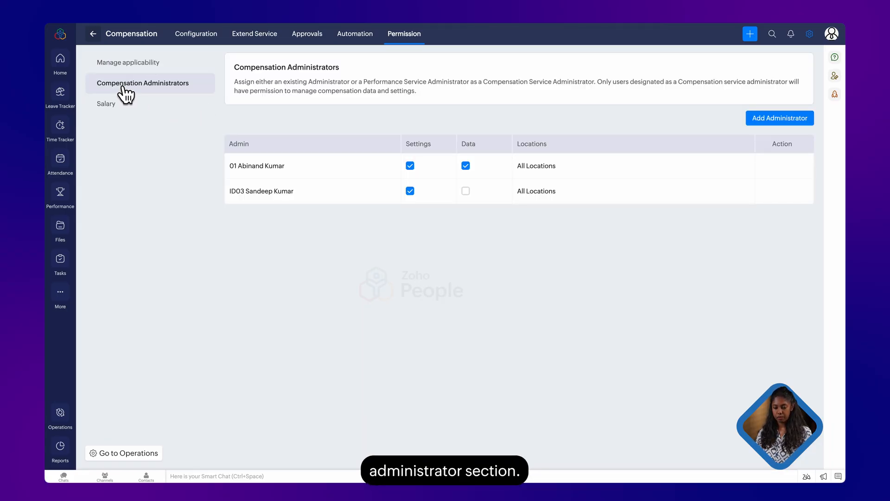
click(778, 121)
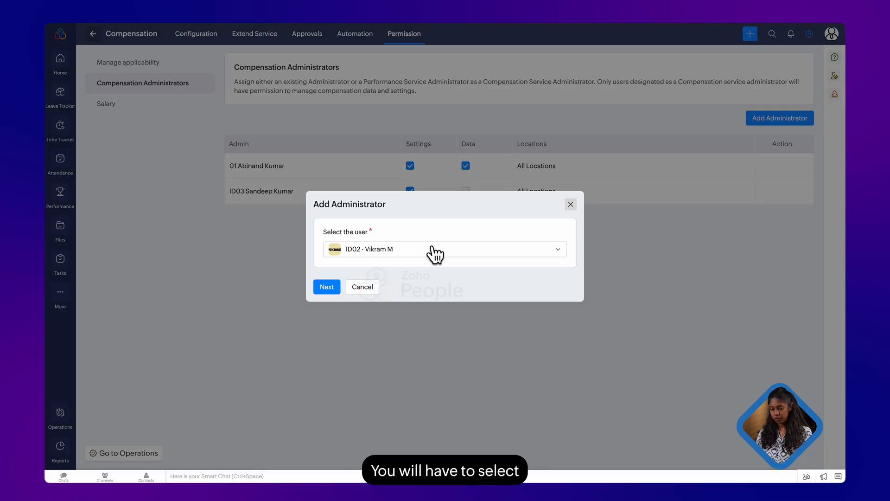
click(327, 288)
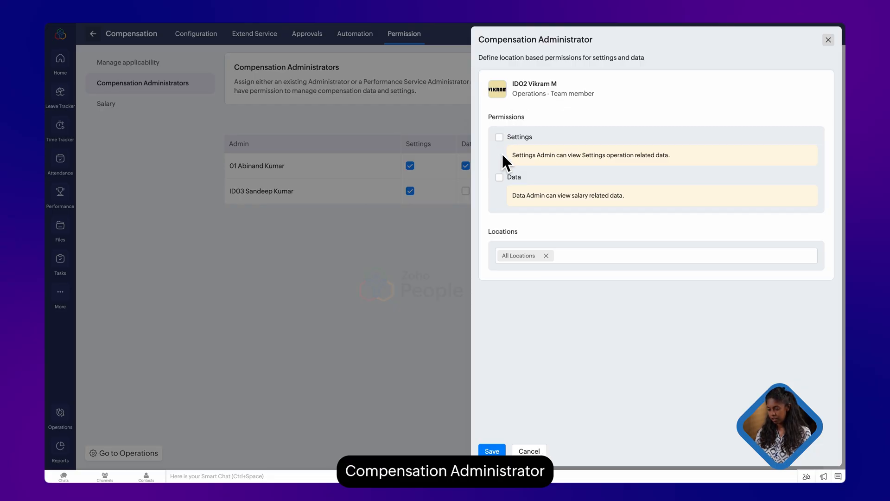
click(500, 137)
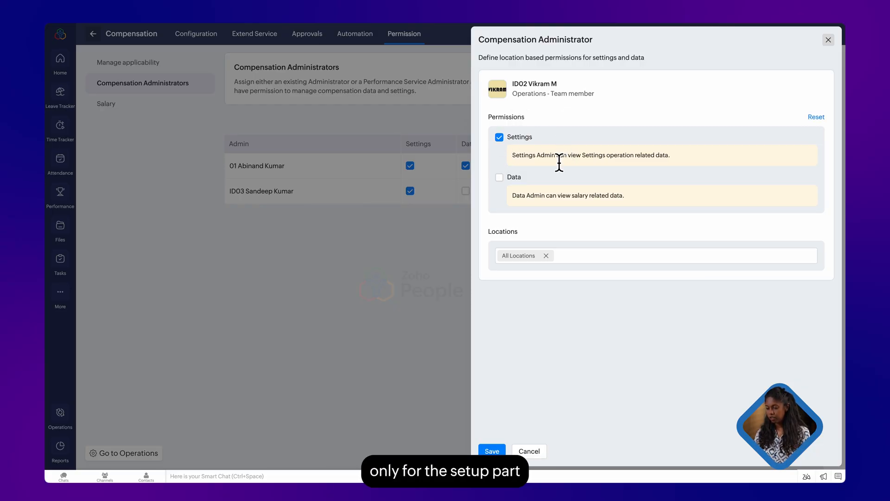
click(500, 178)
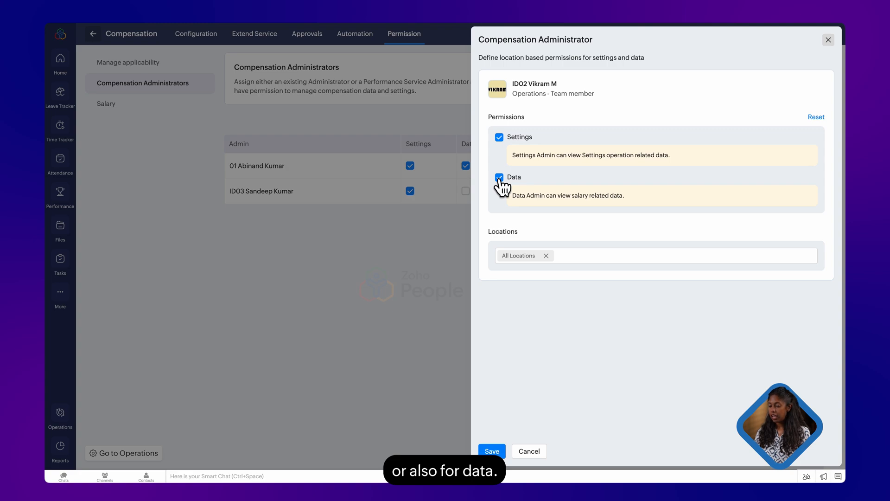
click(546, 255)
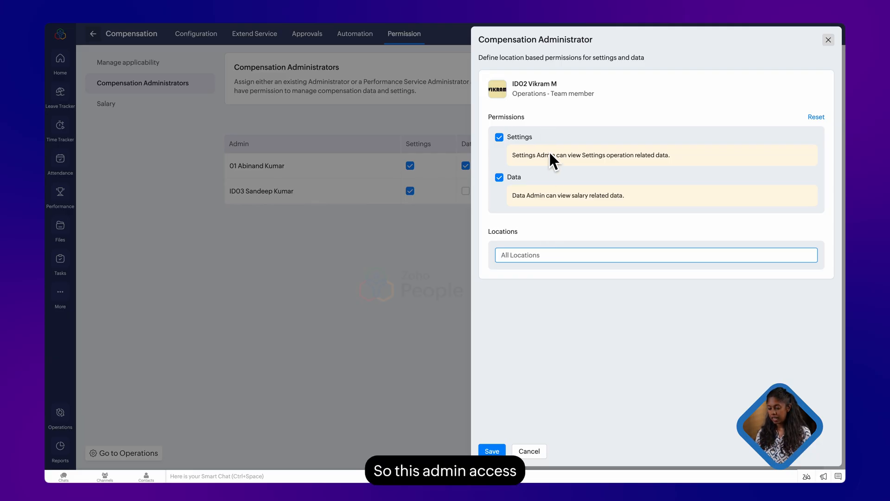
click(551, 255)
click(541, 284)
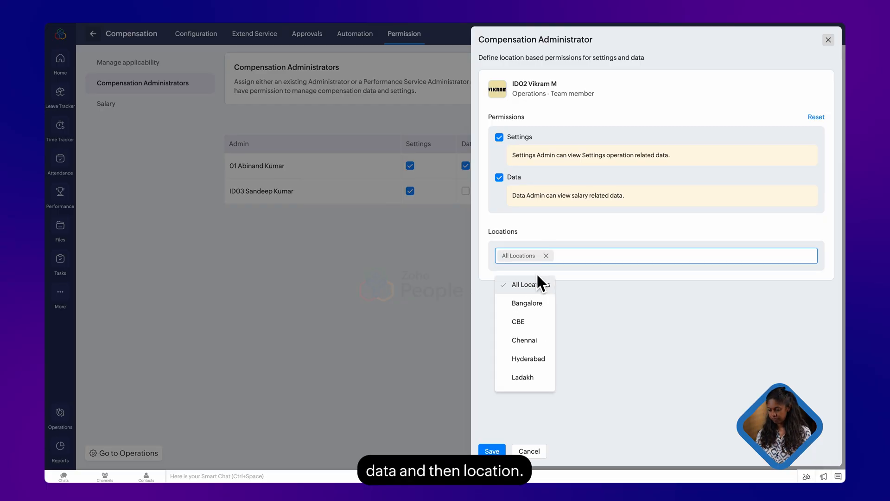
click(493, 451)
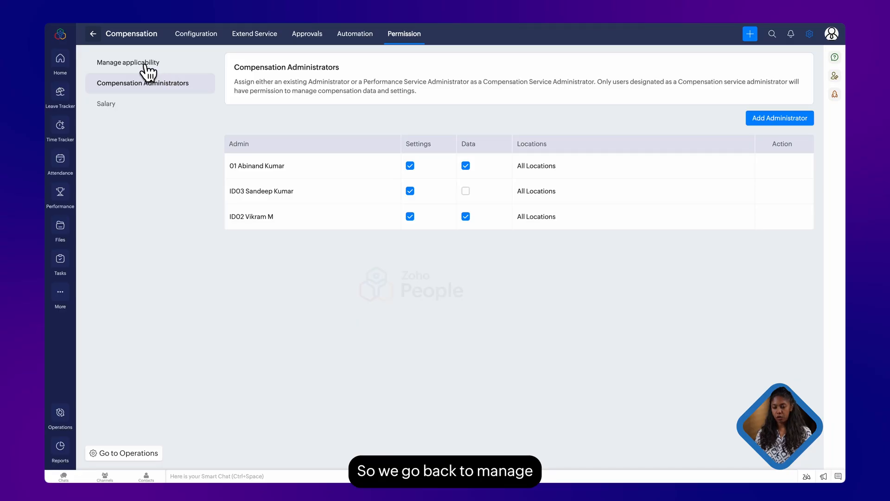
Review the additional salary, benefits and salary revision permission options for the Manager role, and close the form without saving
click(145, 65)
click(299, 184)
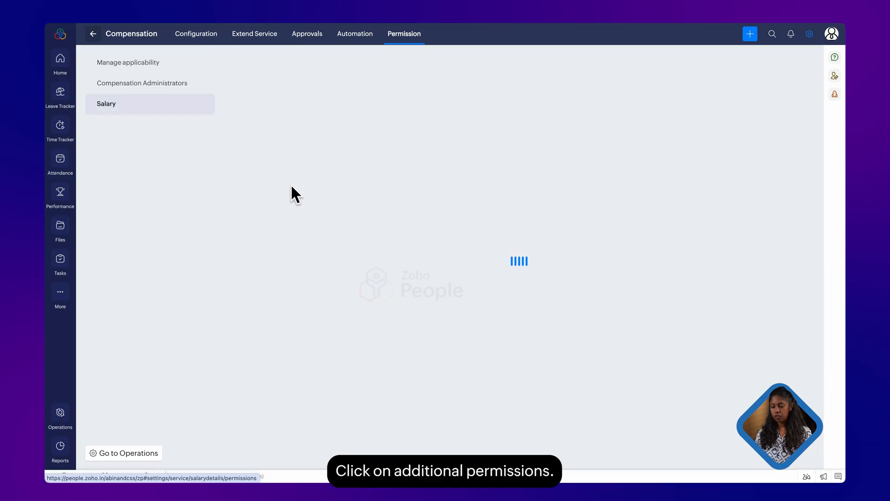
click(519, 243)
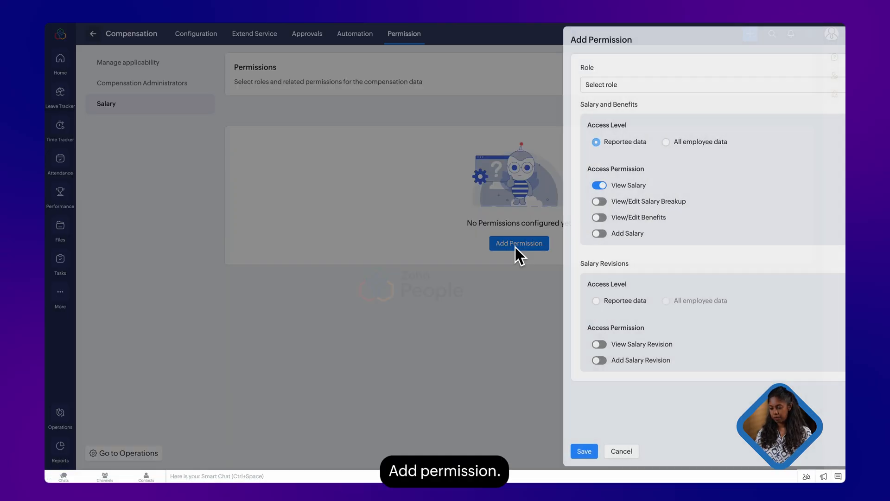
click(547, 85)
click(536, 144)
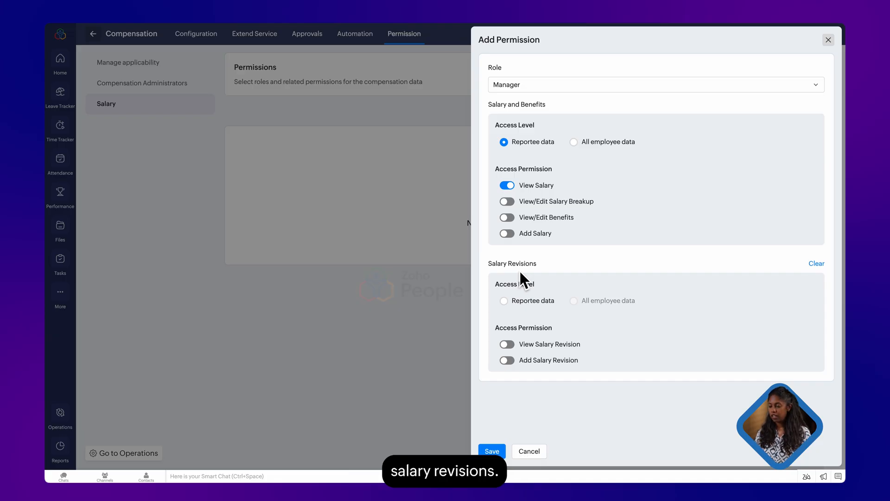
click(828, 40)
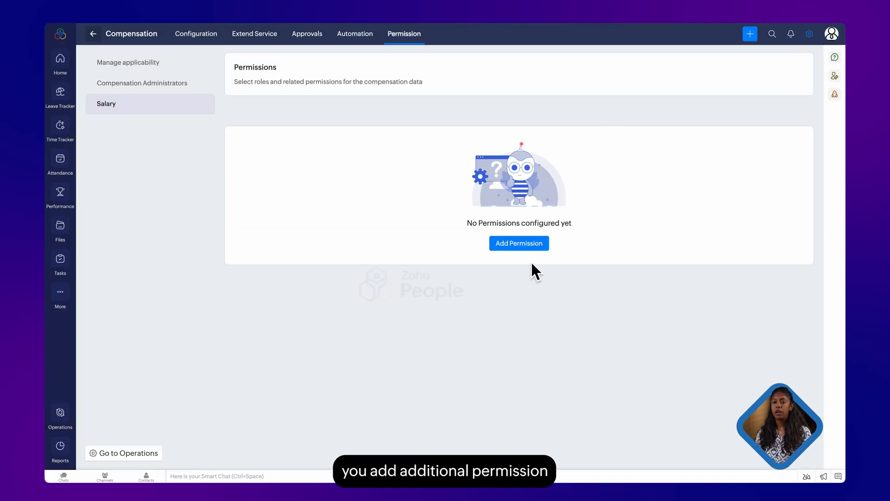